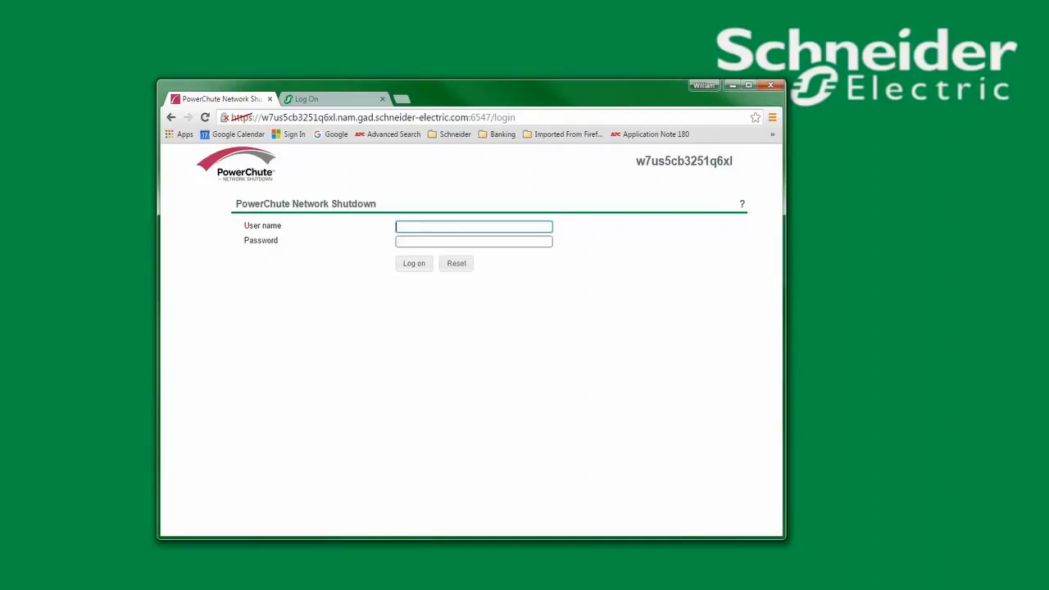
# Try logging in to PowerChute as apc with the default password, which is rejected as invalid
pyautogui.click(418, 226)
pyautogui.write('apc')
pyautogui.press('Tab')
pyautogui.write('apc')
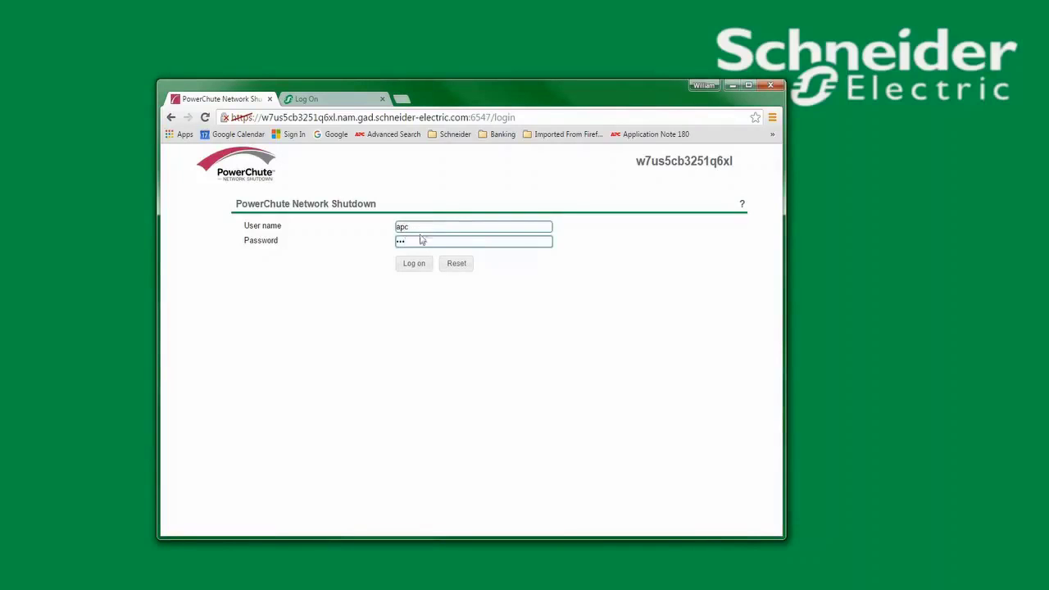
pyautogui.click(410, 267)
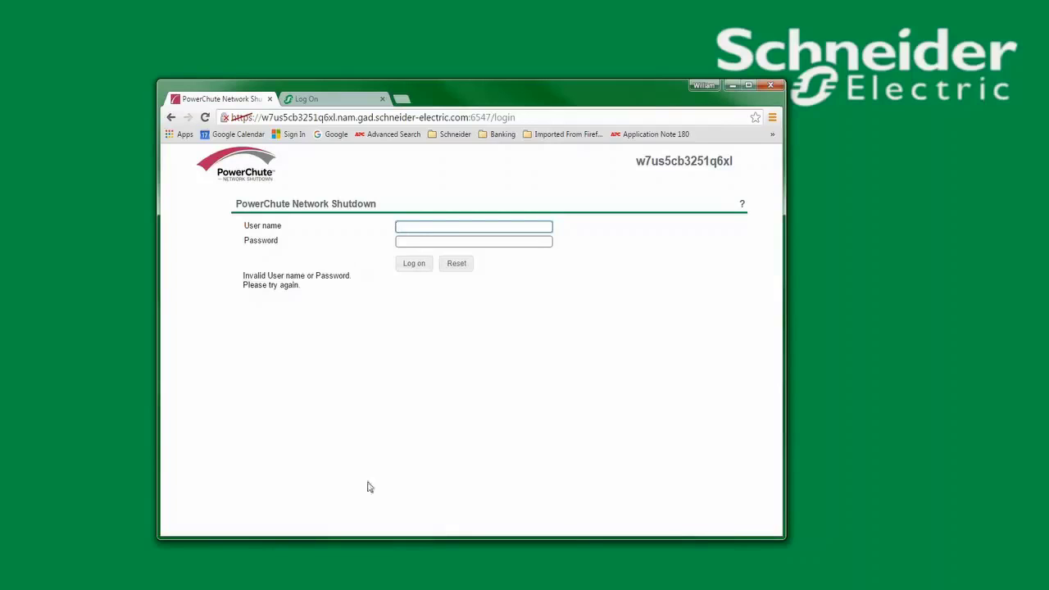
pyautogui.click(332, 99)
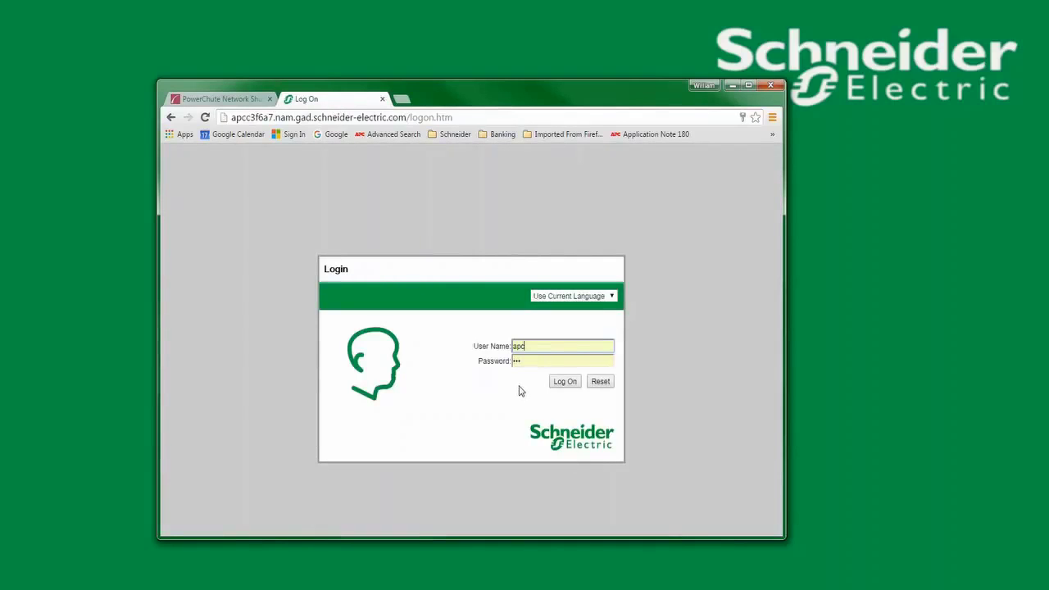
# Log on to the management card, review the Shutdown settings showing user pcns, then log off
pyautogui.click(572, 385)
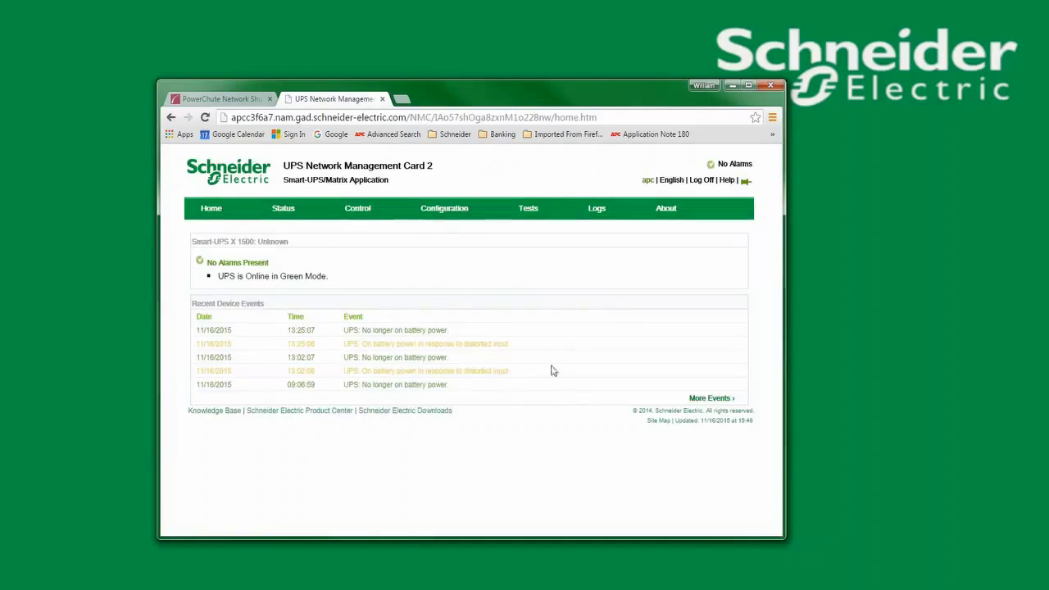
pyautogui.moveTo(441, 206)
pyautogui.click(445, 261)
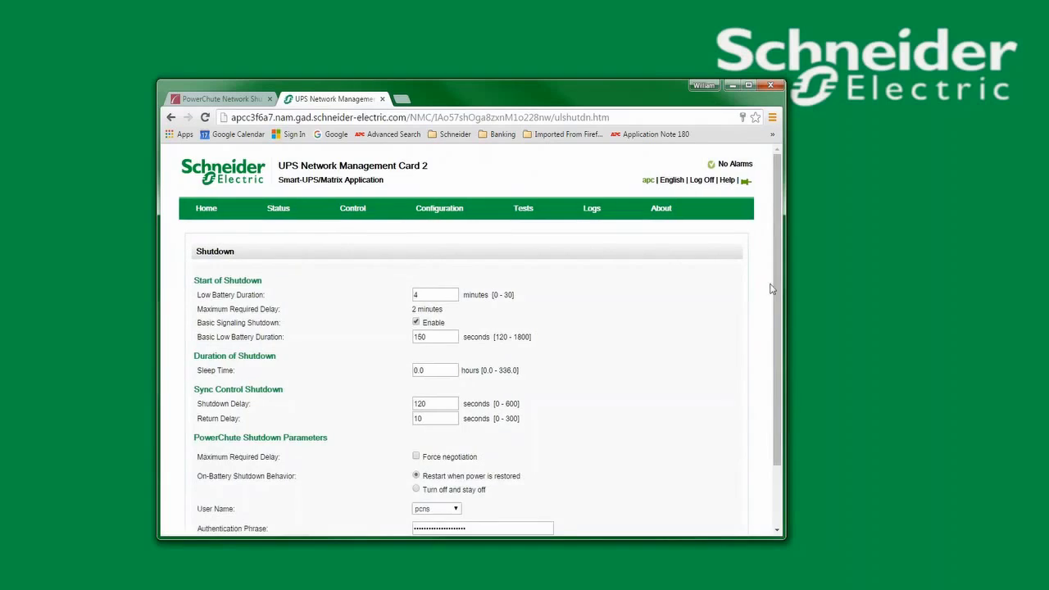
pyautogui.moveTo(775, 288); pyautogui.dragTo(775, 432)
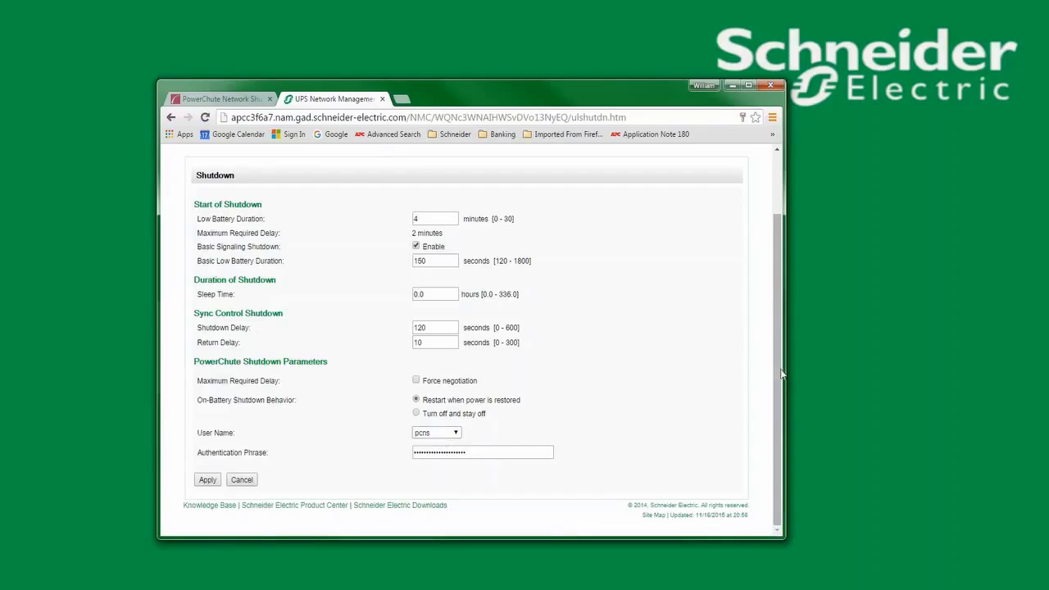
pyautogui.moveTo(779, 376); pyautogui.dragTo(775, 194)
pyautogui.click(702, 182)
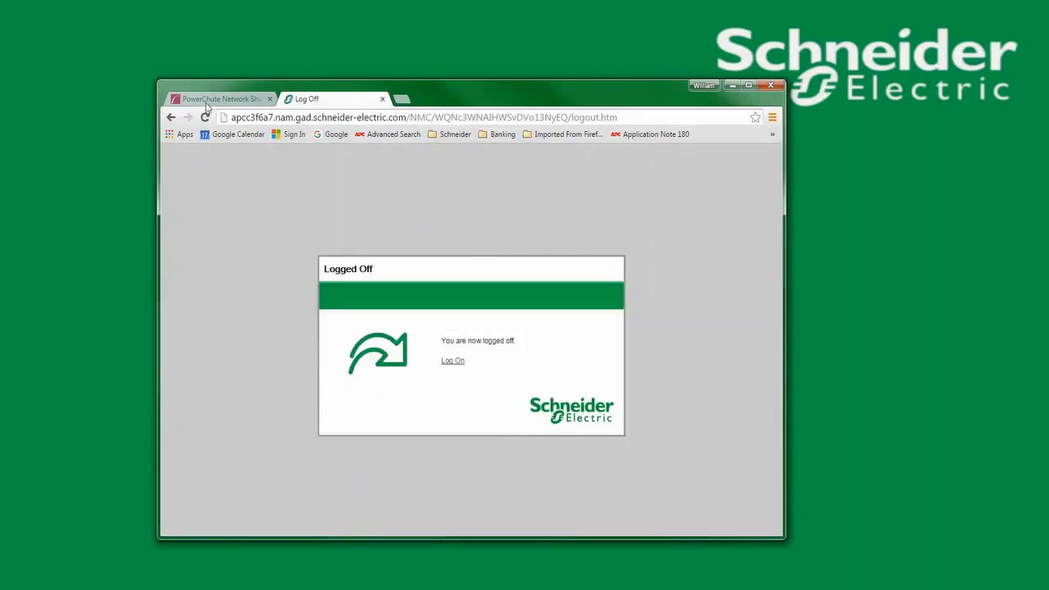
pyautogui.click(226, 100)
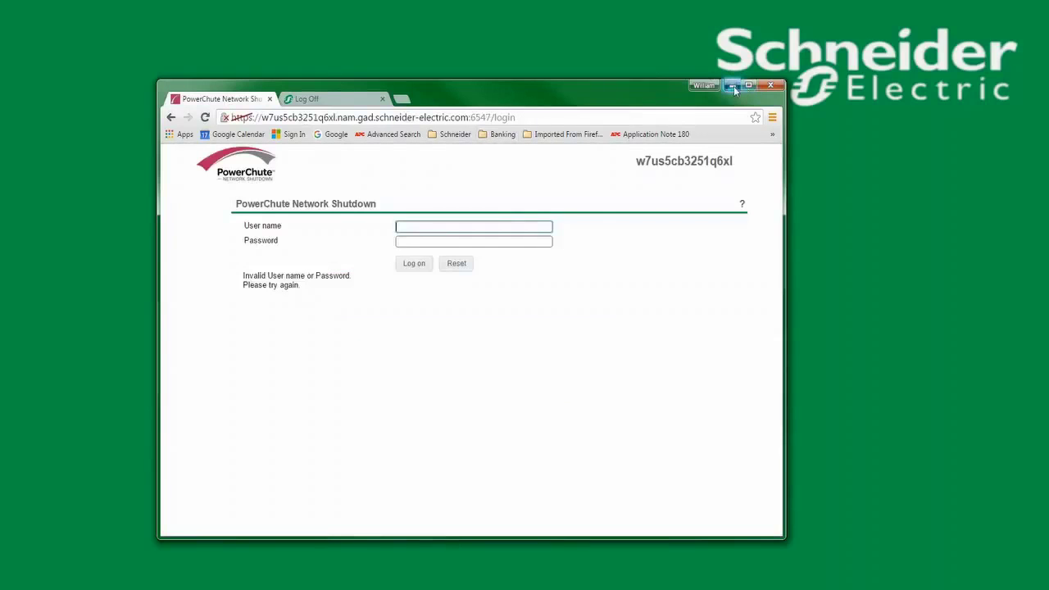
# Open C:\Program Files\APC\PowerChute\group1 in Explorer and enter net stop pcns1 in Command Prompt
pyautogui.click(731, 86)
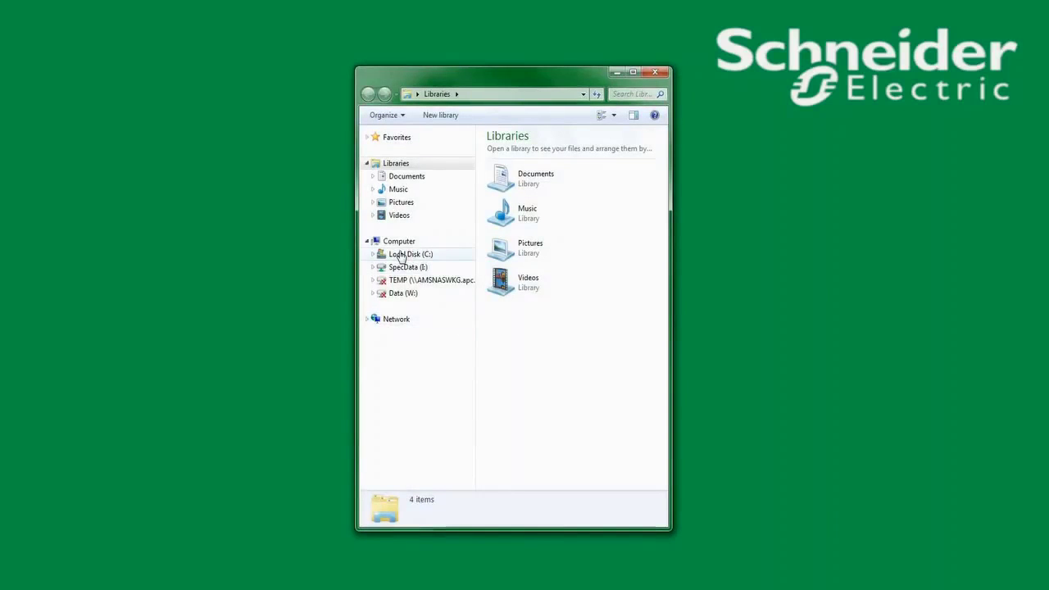
pyautogui.click(402, 255)
pyautogui.doubleClick(517, 238)
pyautogui.doubleClick(510, 175)
pyautogui.doubleClick(513, 152)
pyautogui.doubleClick(509, 153)
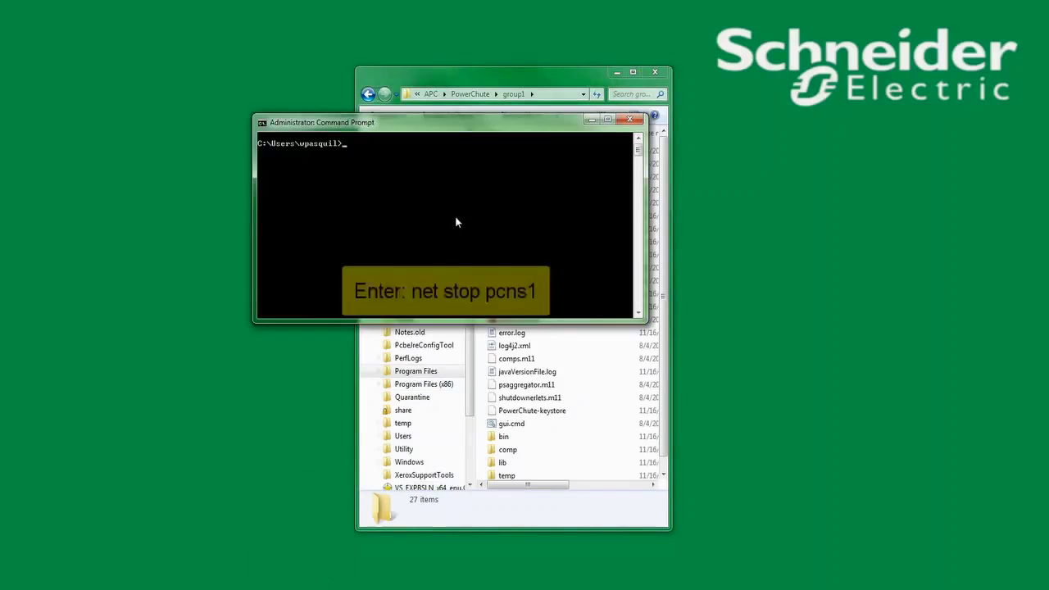
pyautogui.write('net stop')
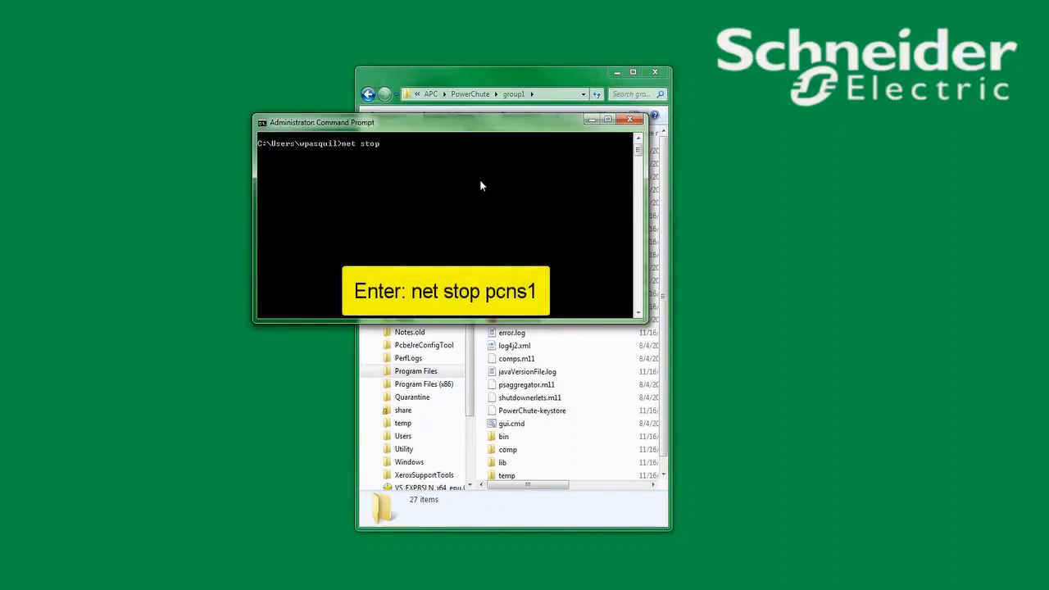
pyautogui.write(' pcns1')
# Run net stop pcns1 to stop the PowerChute service, then return to the group1 folder
pyautogui.press('Return')
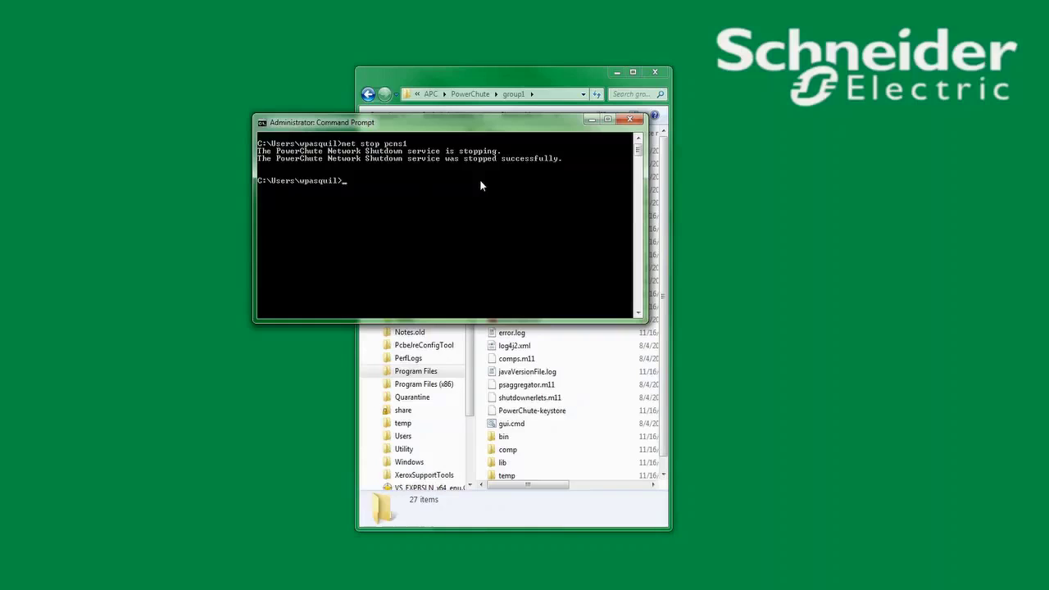
pyautogui.click(502, 525)
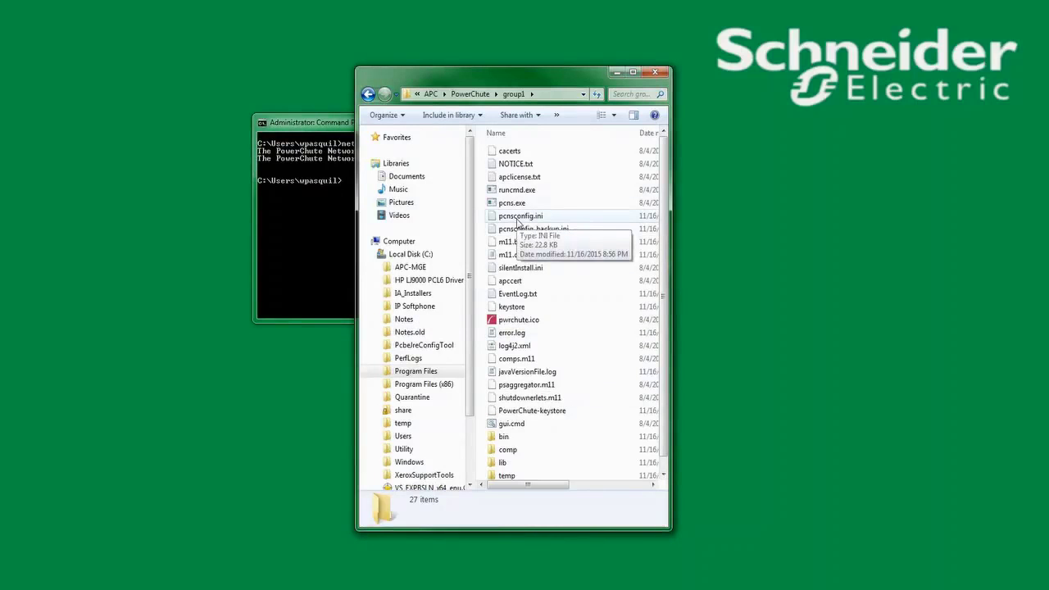
# Open pcnsconfig.ini in WordPad and add username = pcns and a password line after IP_1_Outlet = 1
pyautogui.doubleClick(518, 217)
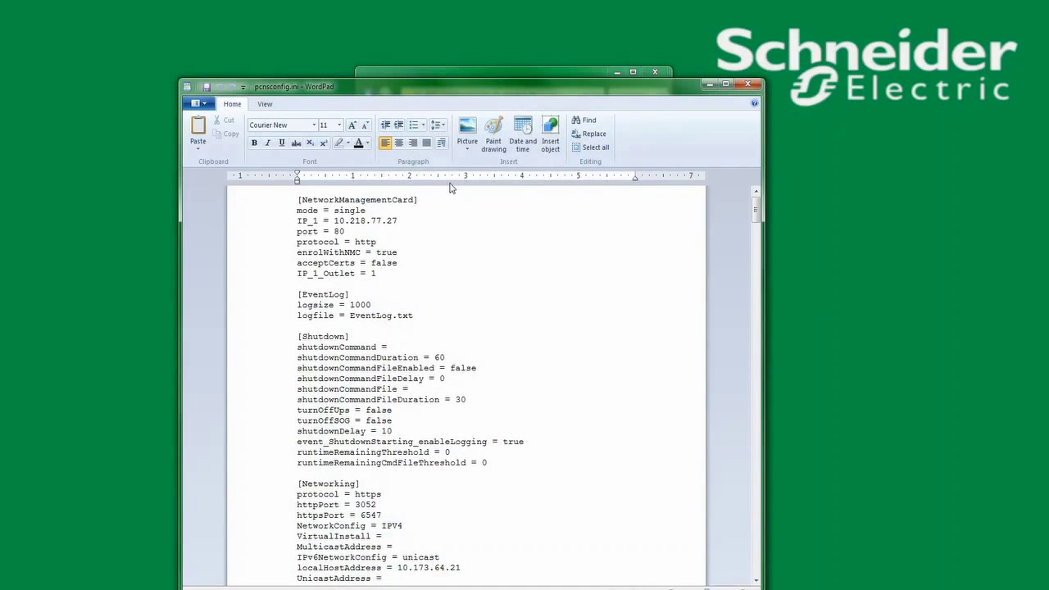
pyautogui.click(384, 273)
pyautogui.press('Return')
pyautogui.write('u')
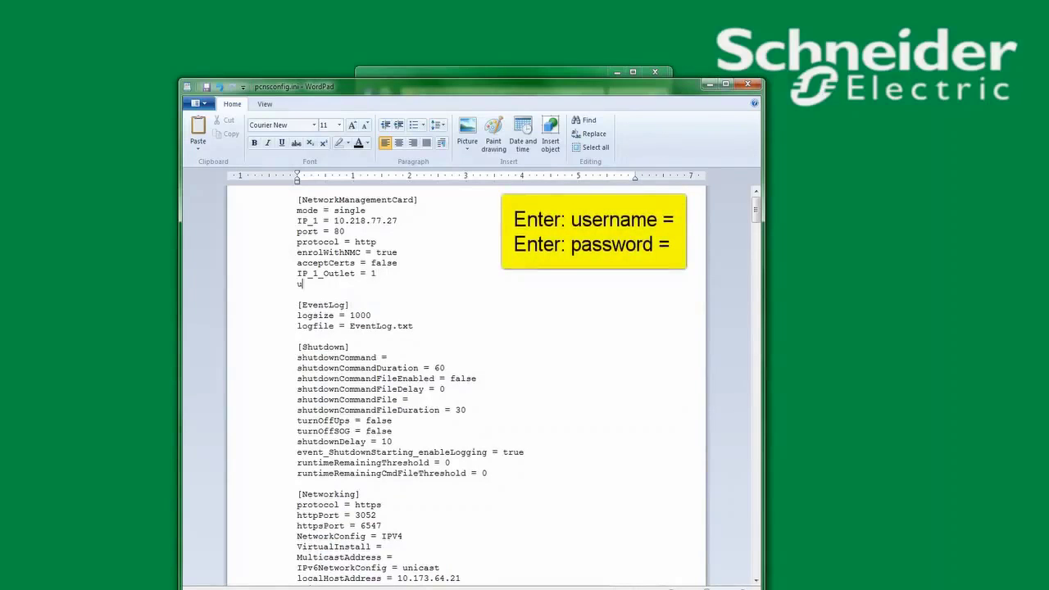
pyautogui.write('sername = pcns')
pyautogui.press('Return')
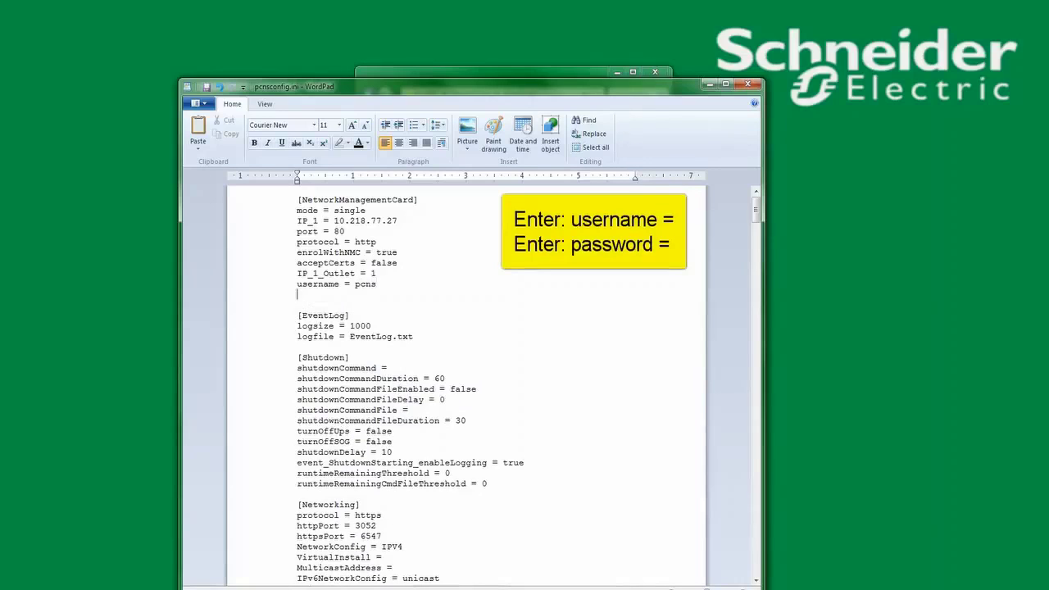
pyautogui.write('password = apc')
# Save pcnsconfig.ini and close WordPad
pyautogui.click(195, 103)
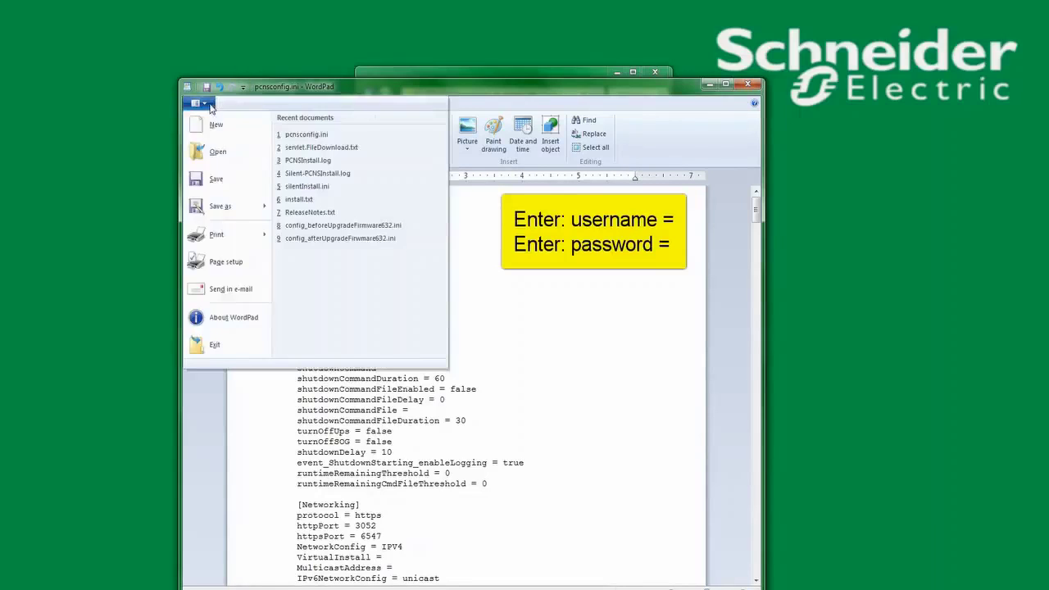
pyautogui.click(216, 179)
pyautogui.click(195, 103)
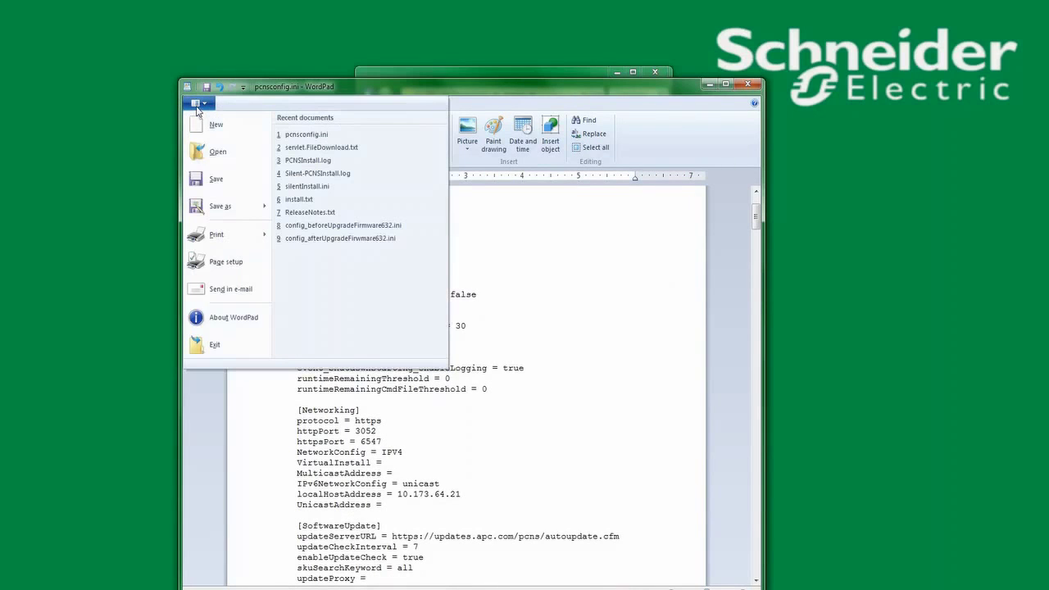
pyautogui.click(208, 347)
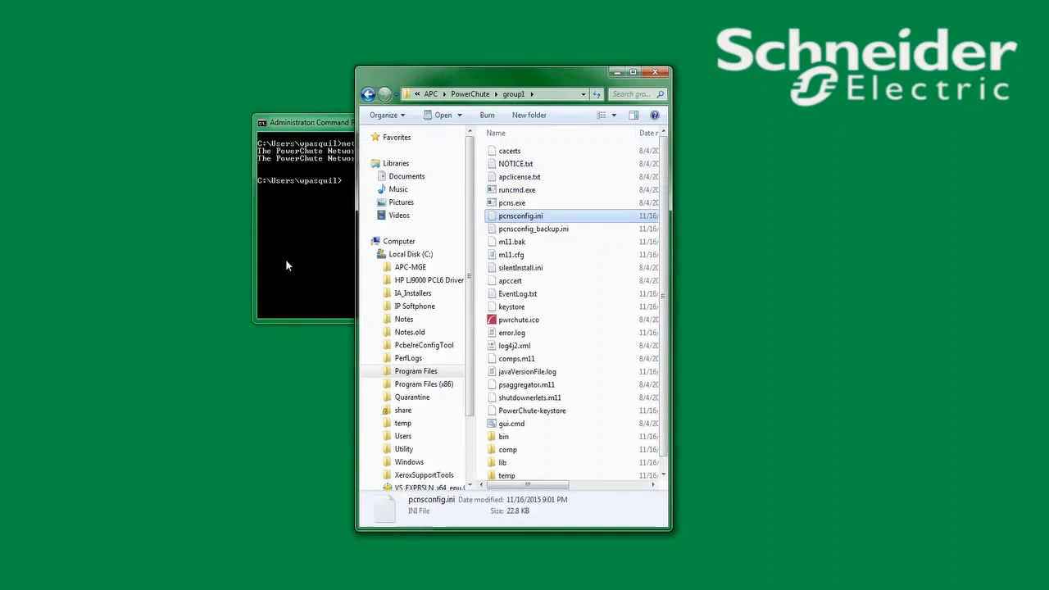
# Restart the PowerChute service with net start pcns1
pyautogui.click(313, 244)
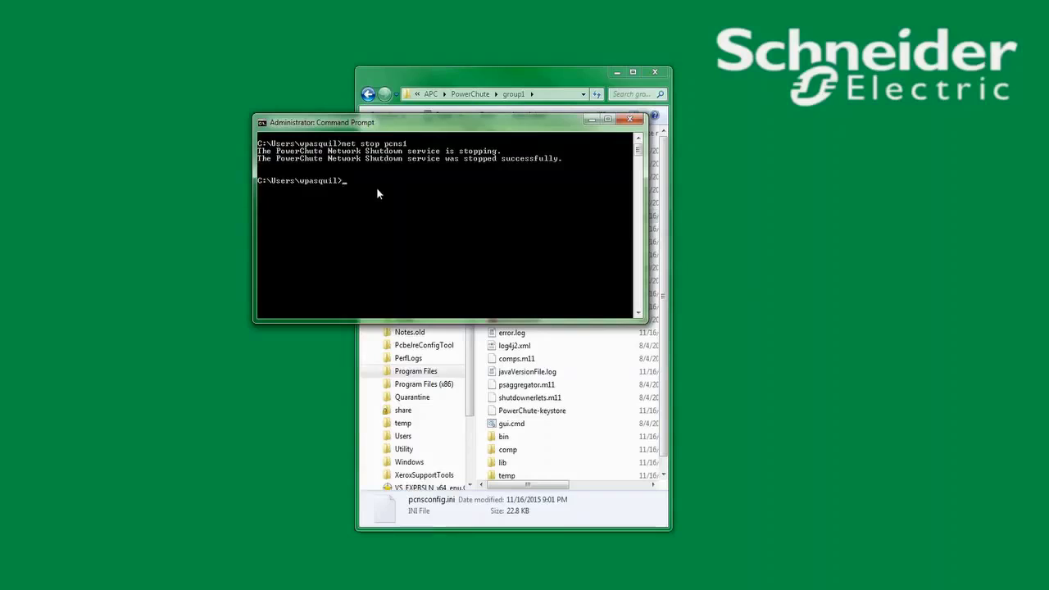
pyautogui.write('net start pcns1')
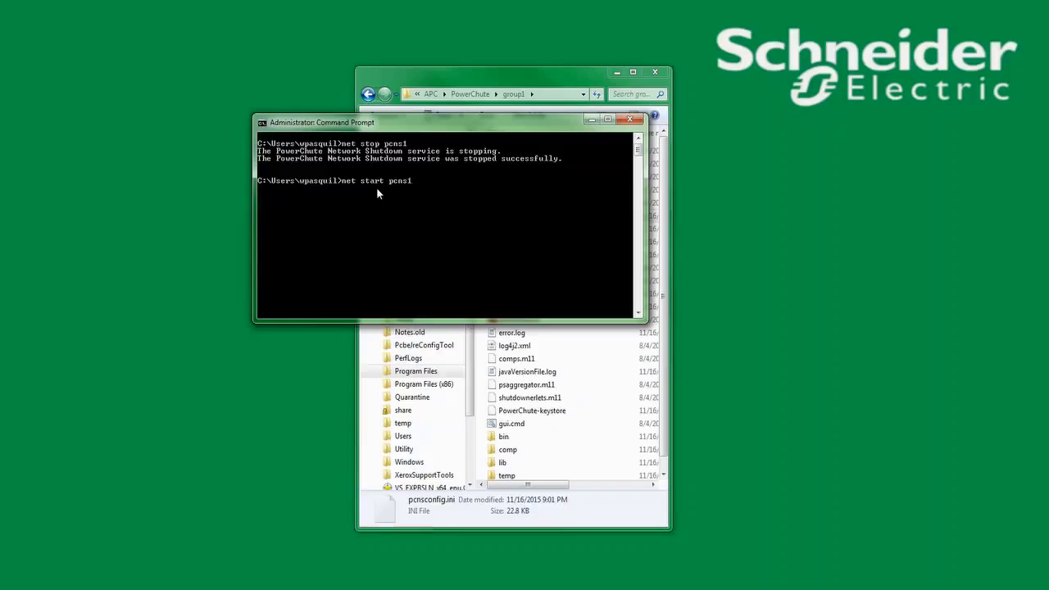
pyautogui.press('Return')
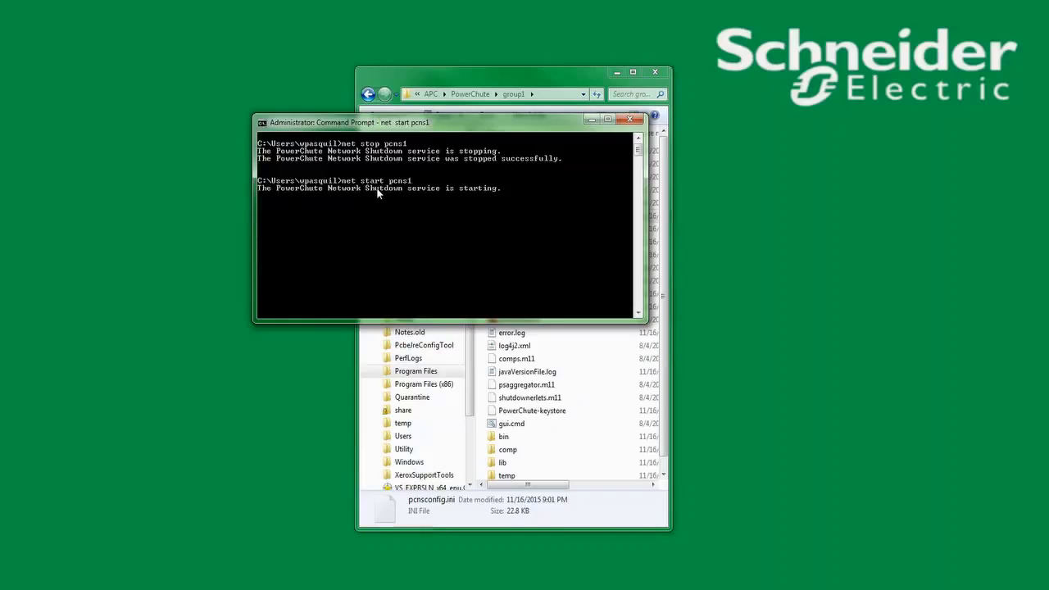
# Recheck pcnsconfig.ini in WordPad, then close WordPad, Explorer and the Command Prompt
pyautogui.click(589, 516)
pyautogui.doubleClick(508, 218)
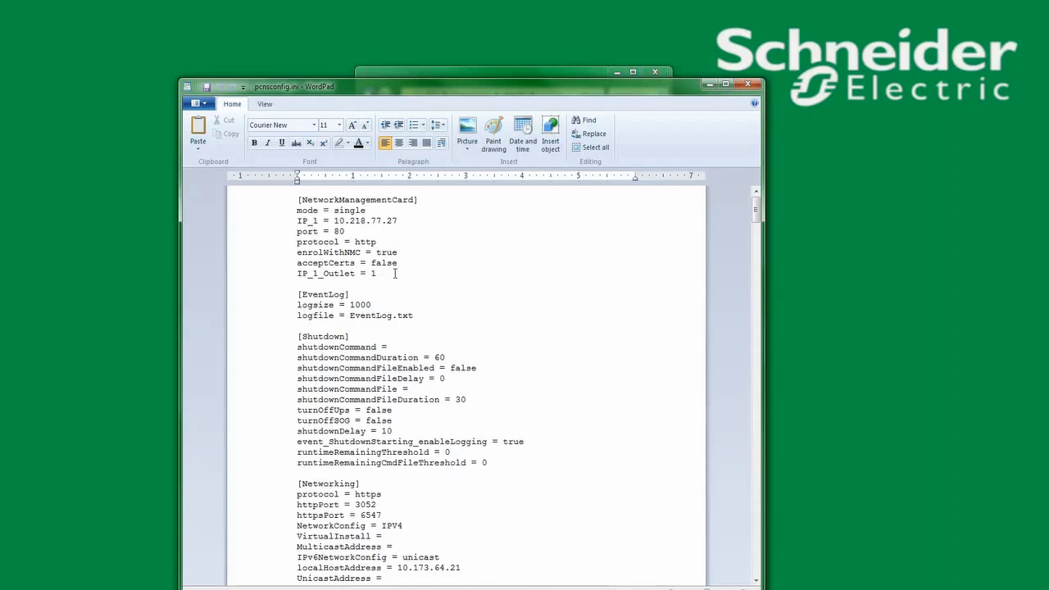
pyautogui.click(755, 90)
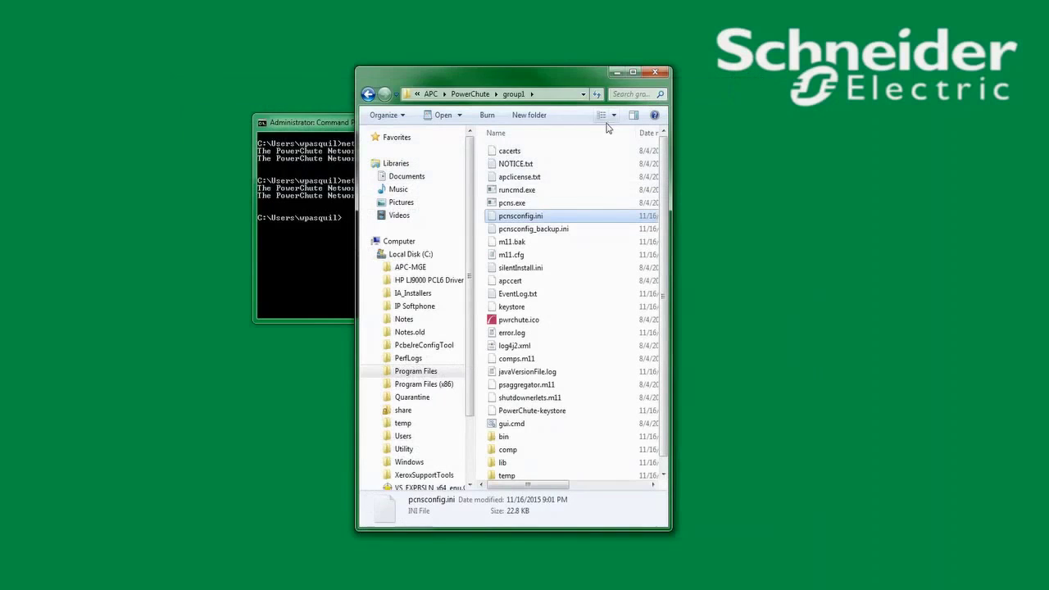
pyautogui.click(630, 72)
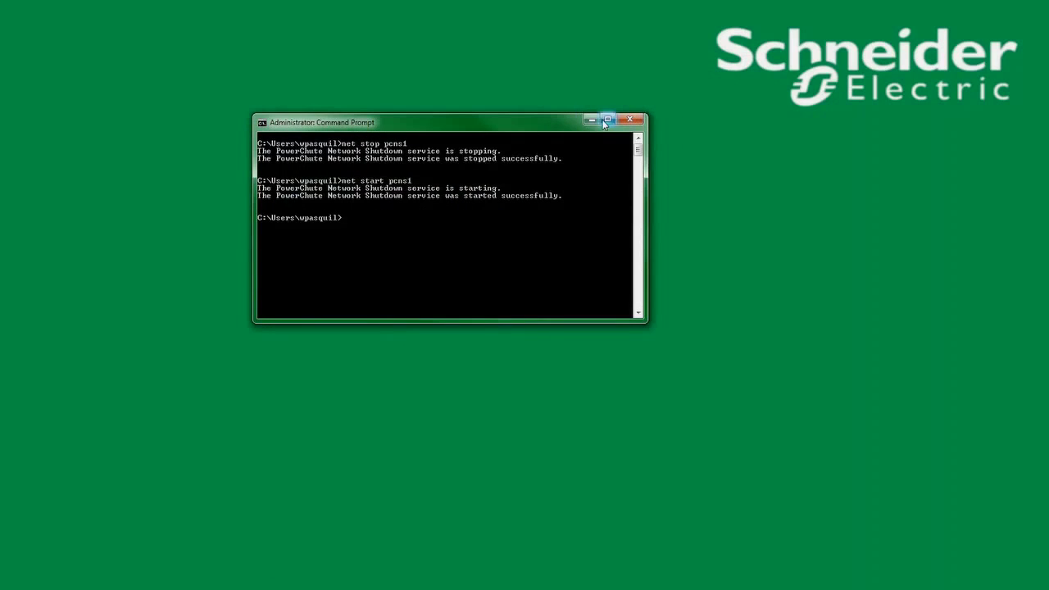
pyautogui.click(629, 120)
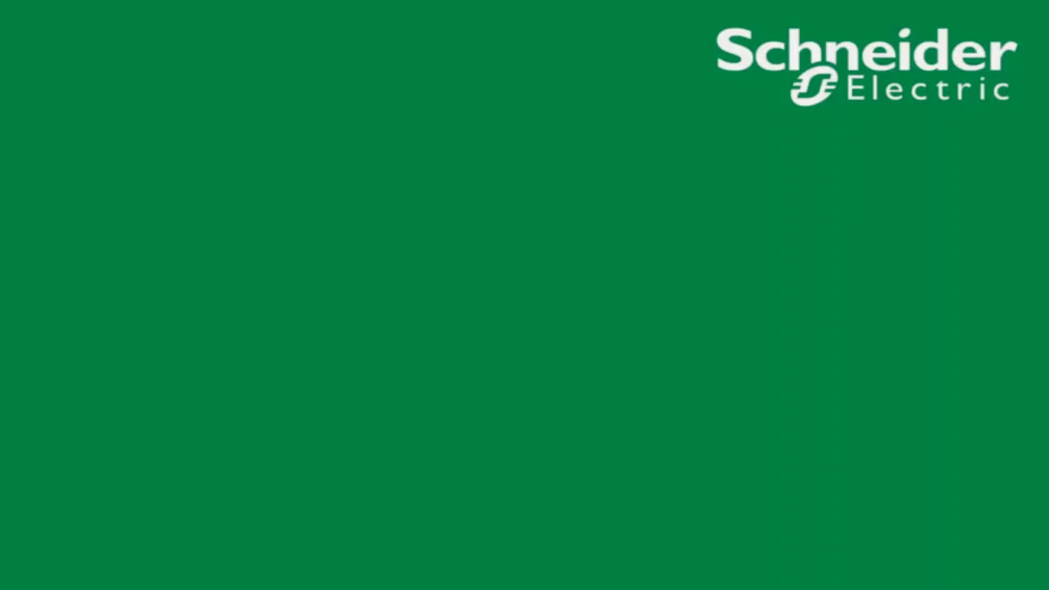
# Change to /opt/APC/PowerChute/group1 and list its files
pyautogui.write('cd /opt/APC/PowerChute/g')
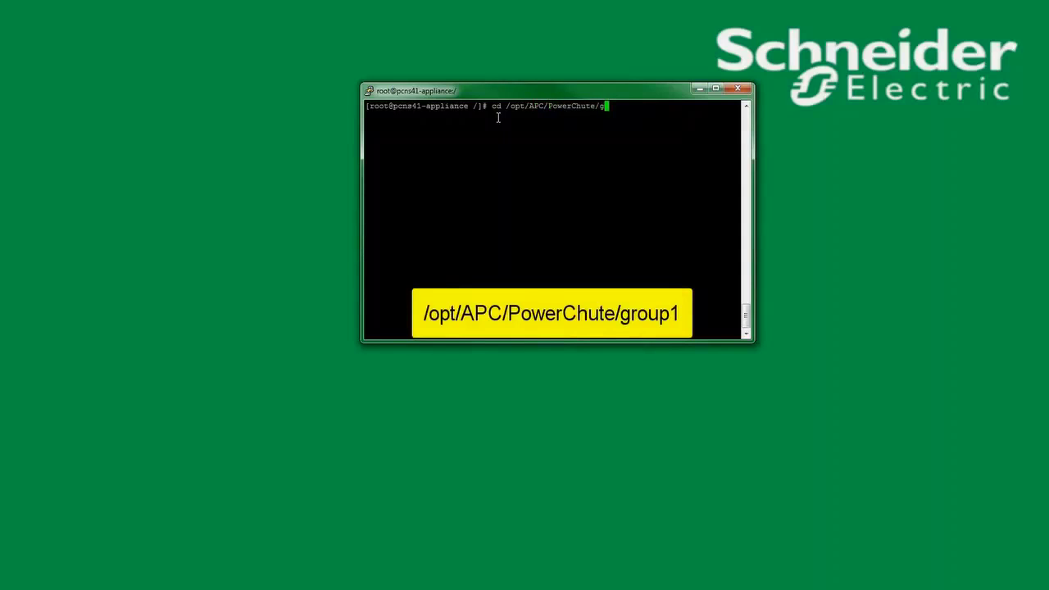
pyautogui.press('Tab')
pyautogui.press('Return')
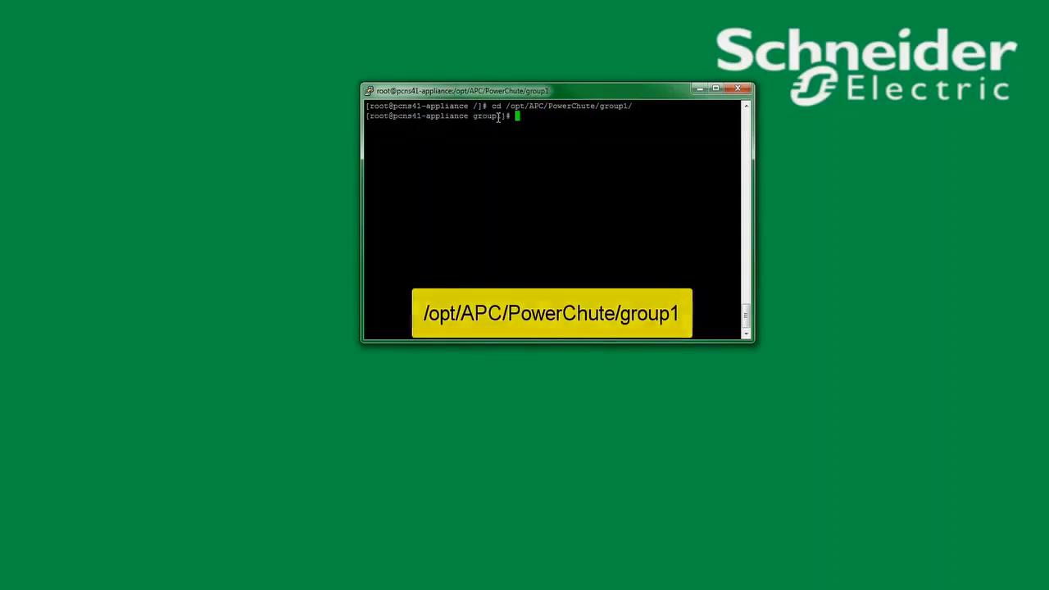
pyautogui.write('ls')
pyautogui.press('Return')
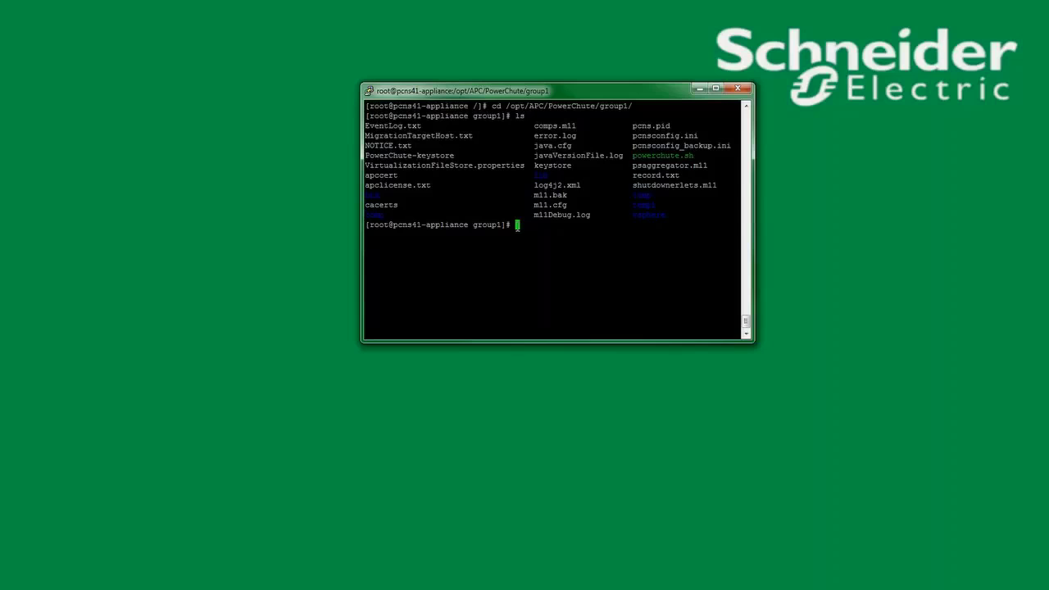
# Stop the PowerChute service and open pcnsconfig.ini in vi
pyautogui.write('ser')
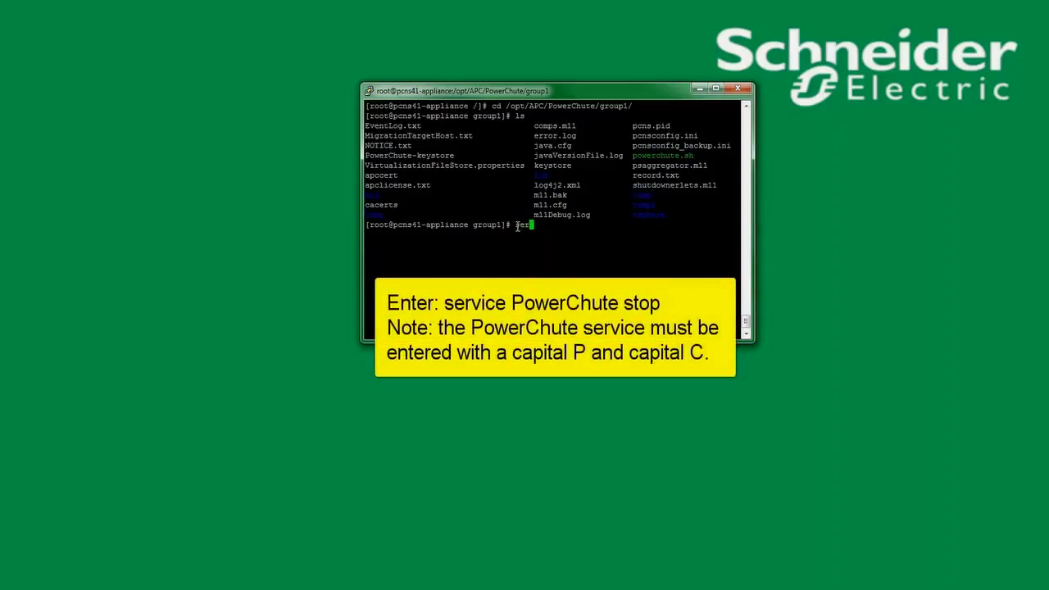
pyautogui.write('vice PowerChute stop')
pyautogui.press('Return')
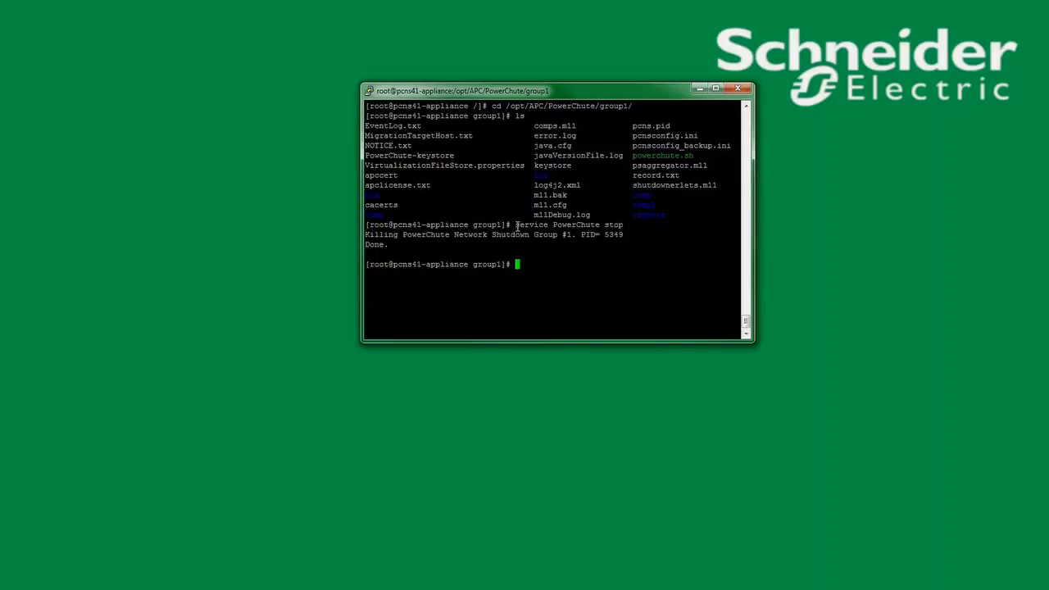
pyautogui.write('vi pcnsconfig.ini')
pyautogui.press('Return')
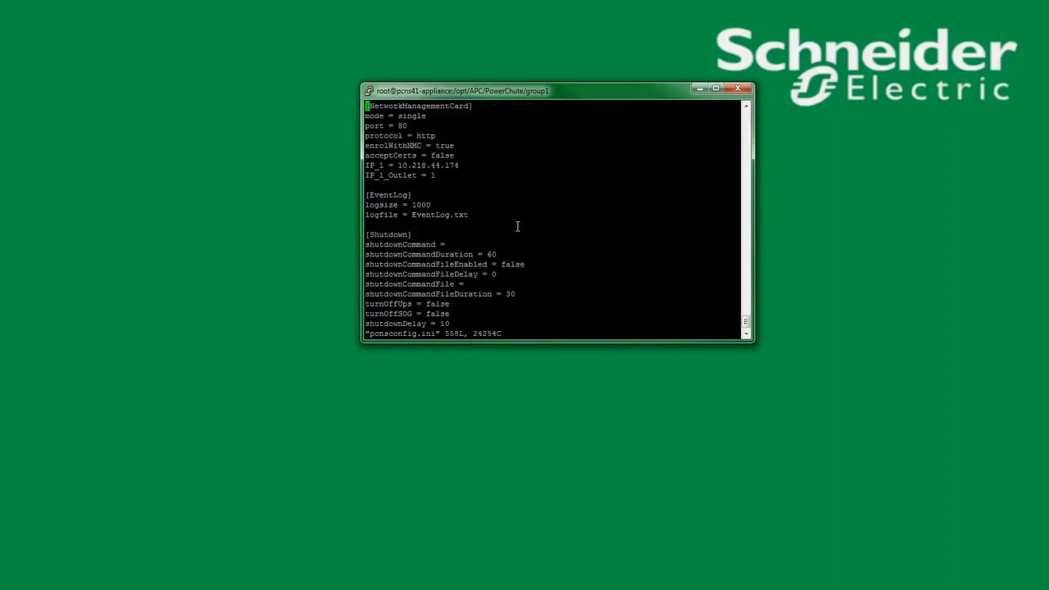
# Add username = pcns and a password line under IP_1_Outlet, fix the typo, and save with :wq
pyautogui.press('Down')
pyautogui.press('Down')
pyautogui.press('Down')
pyautogui.press('Down')
pyautogui.press('Down')
pyautogui.press('Down')
pyautogui.press('Down')
pyautogui.press('Down')
pyautogui.write('i')
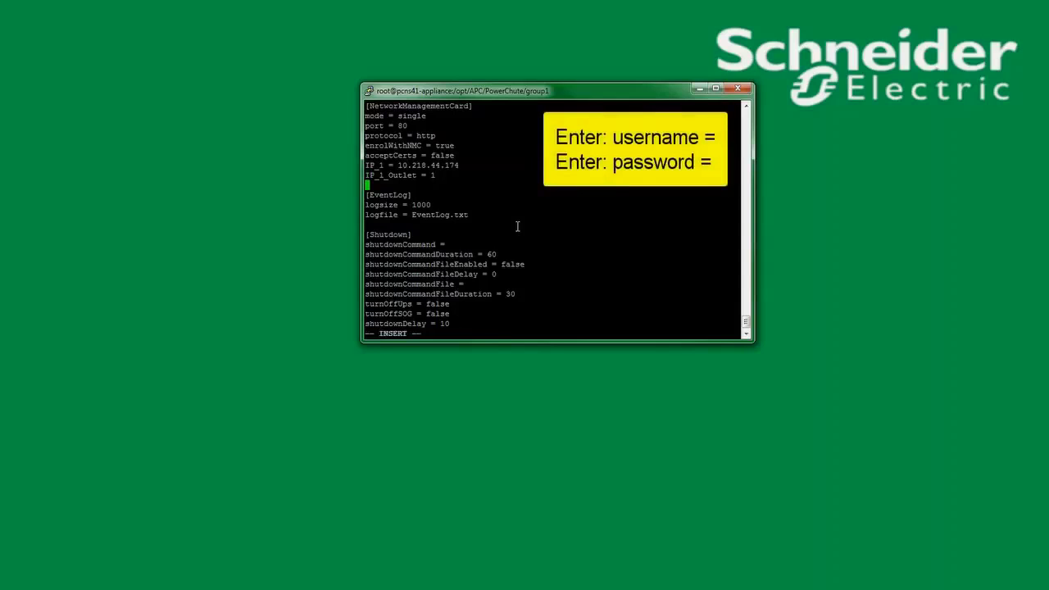
pyautogui.write('username = pcns')
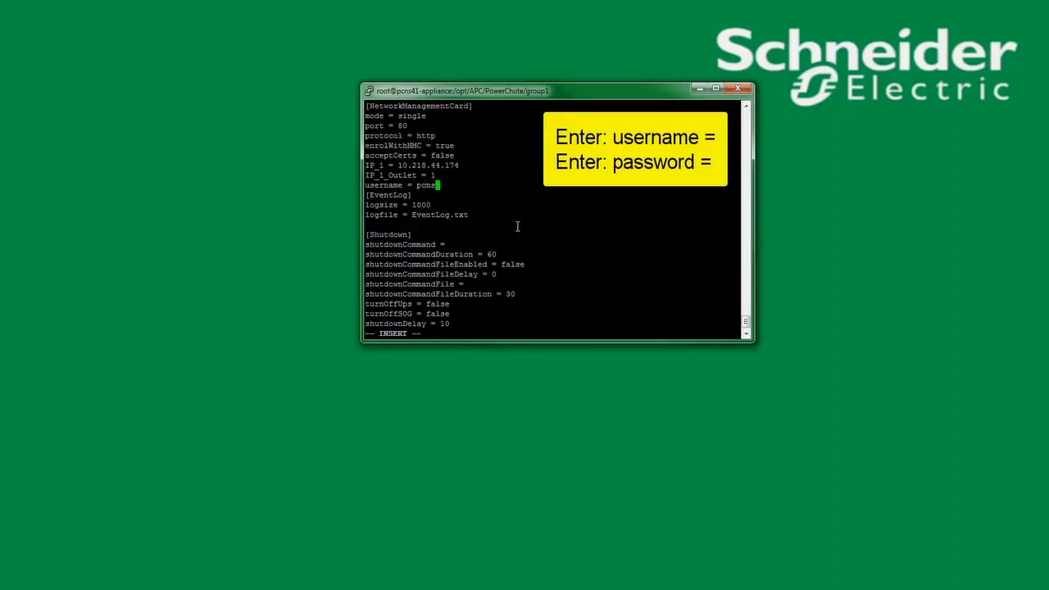
pyautogui.press('Return')
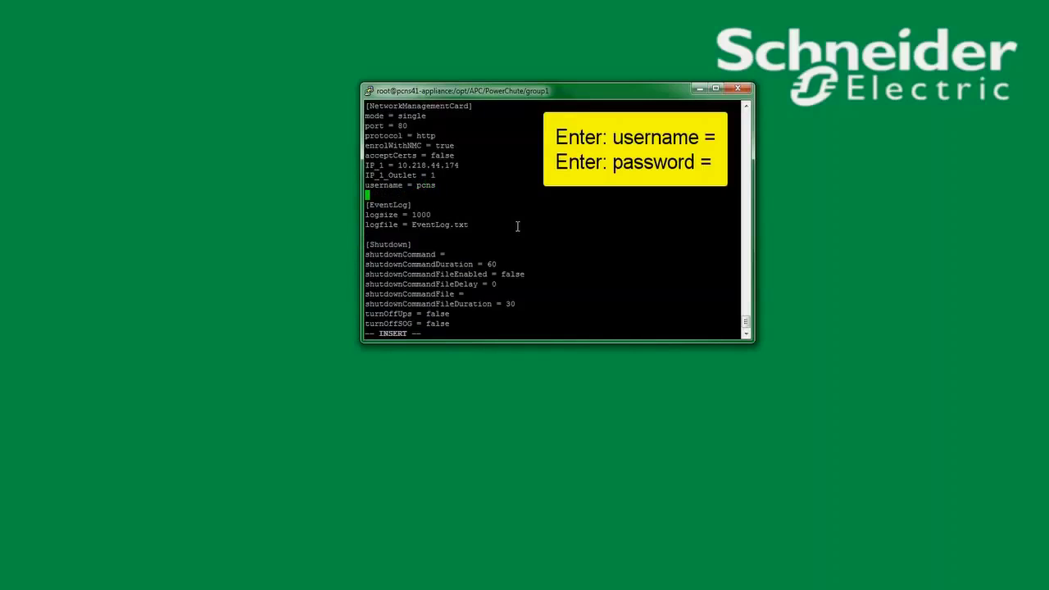
pyautogui.write('pasword = apc')
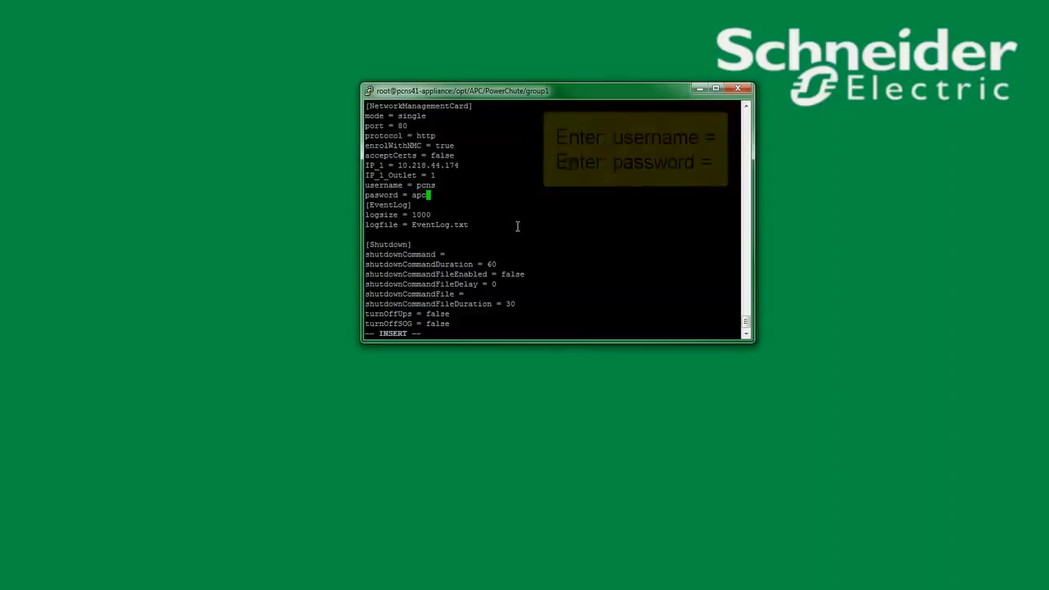
pyautogui.press('Left')
pyautogui.press('Left')
pyautogui.press('Left')
pyautogui.press('Left')
pyautogui.press('Left')
pyautogui.press('Left')
pyautogui.press('Left')
pyautogui.press('Left')
pyautogui.press('Left')
pyautogui.press('Left')
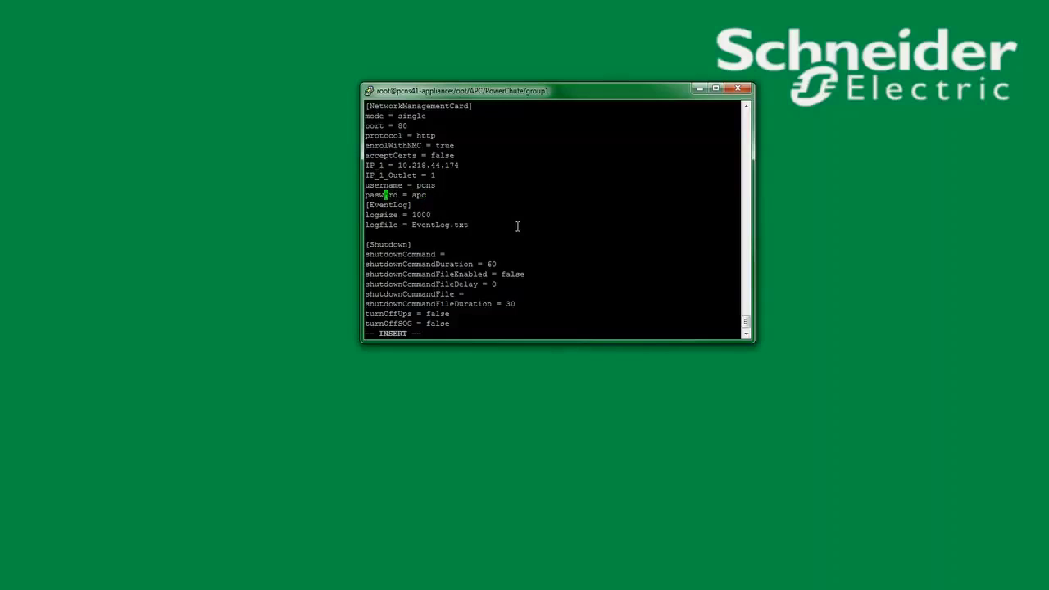
pyautogui.write('s')
pyautogui.press('Escape')
pyautogui.write(':wq')
pyautogui.press('Return')
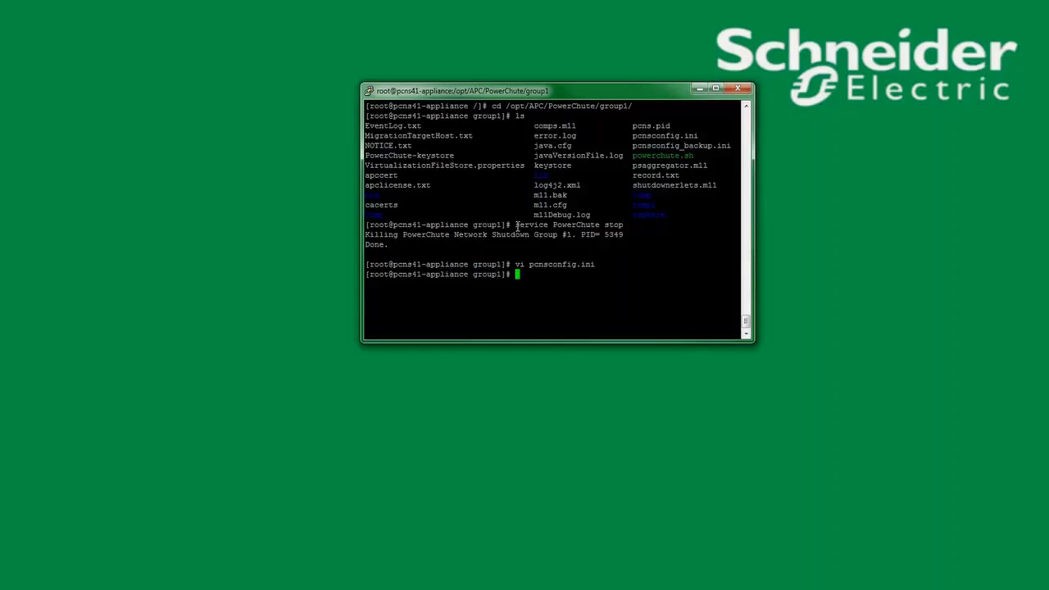
# Run service PowerChute start until PowerChute Network Shutdown v4.1.0 reports startup completed
pyautogui.write('service P')
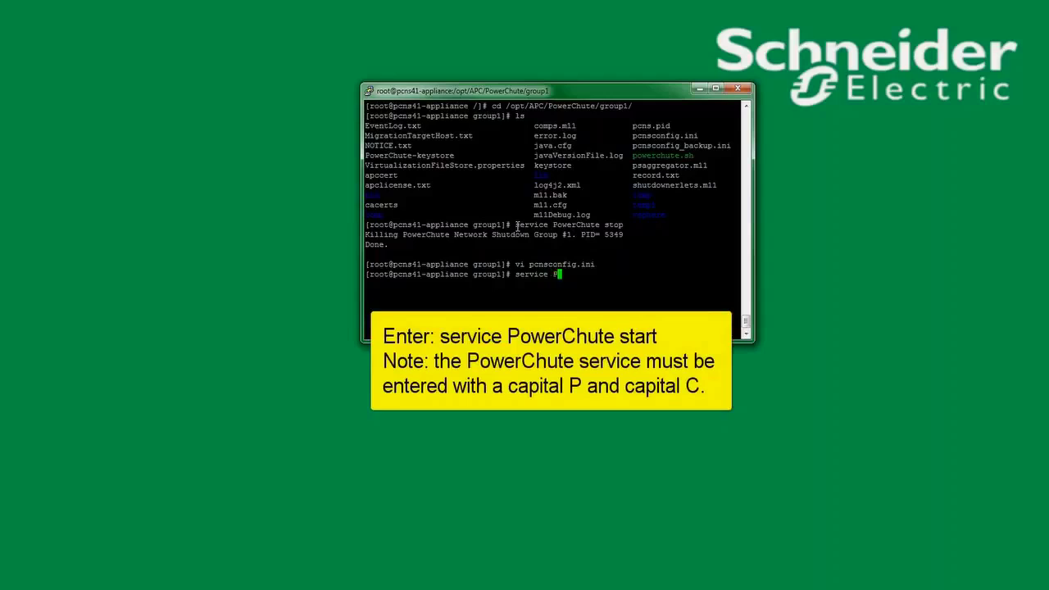
pyautogui.write('owerChute s')
pyautogui.write('tart')
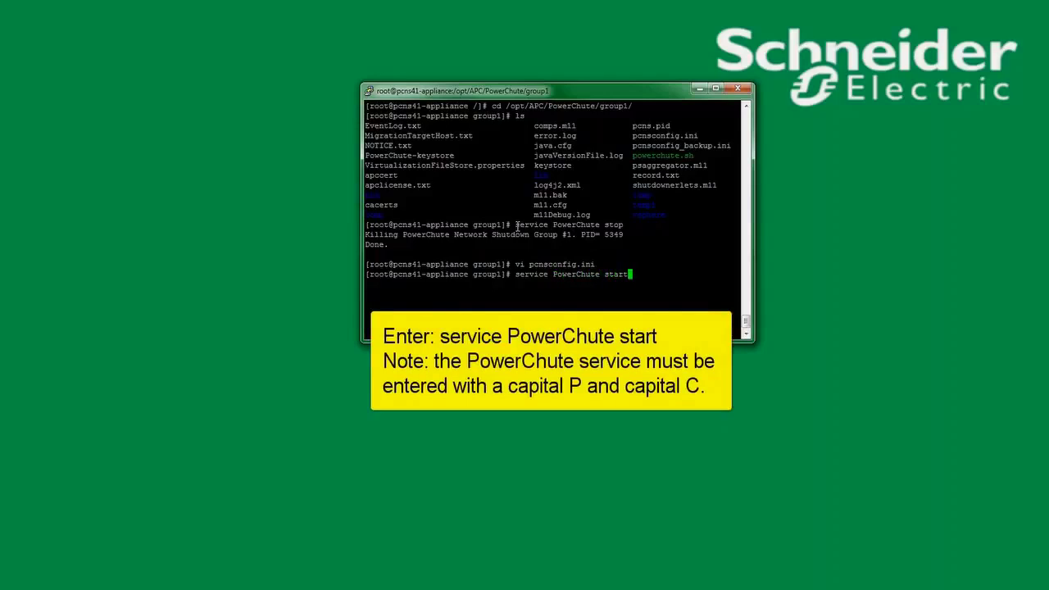
pyautogui.press('Return')
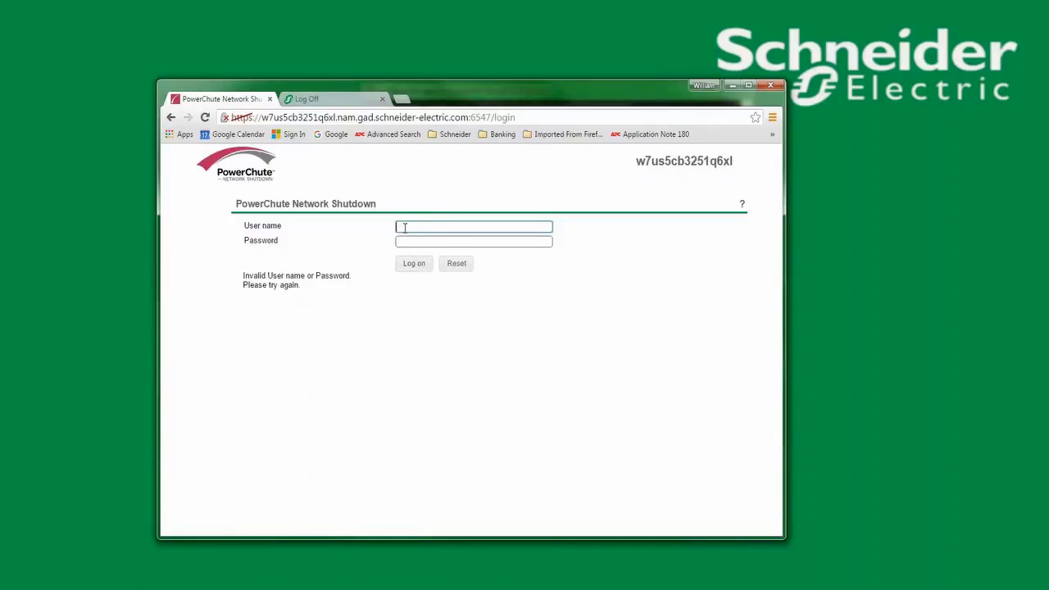
# Log in to PowerChute Network Shutdown as pcns with the configured password
pyautogui.write('pcns')
pyautogui.press('Tab')
pyautogui.write('apc')
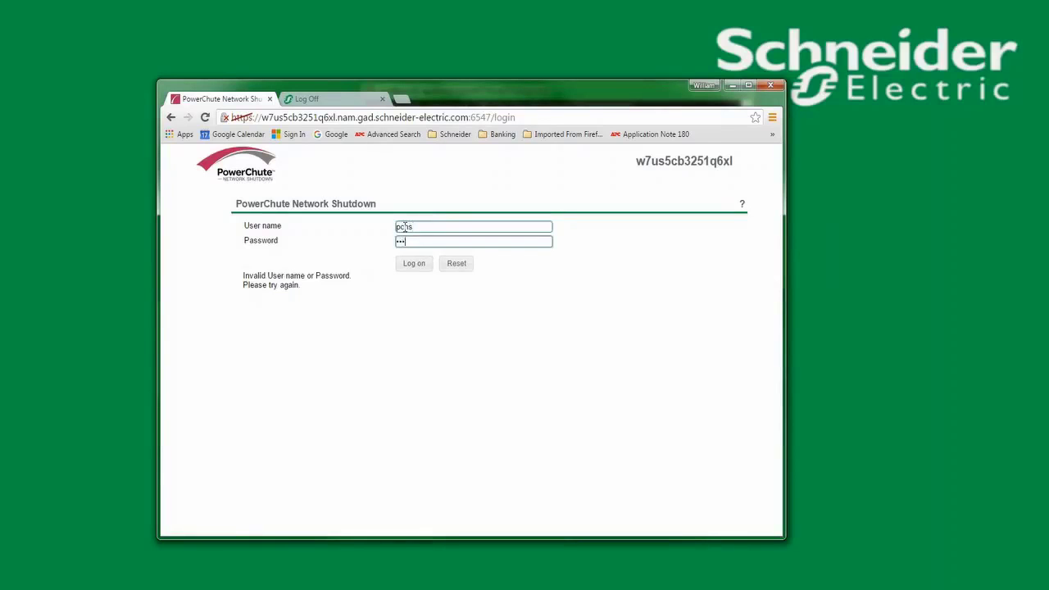
pyautogui.press('Return')
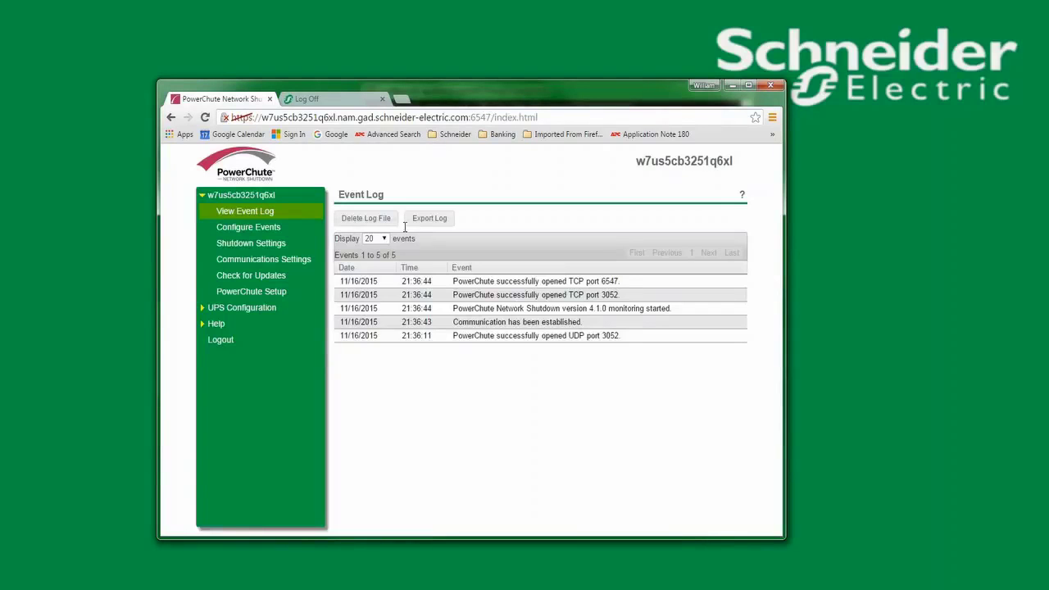